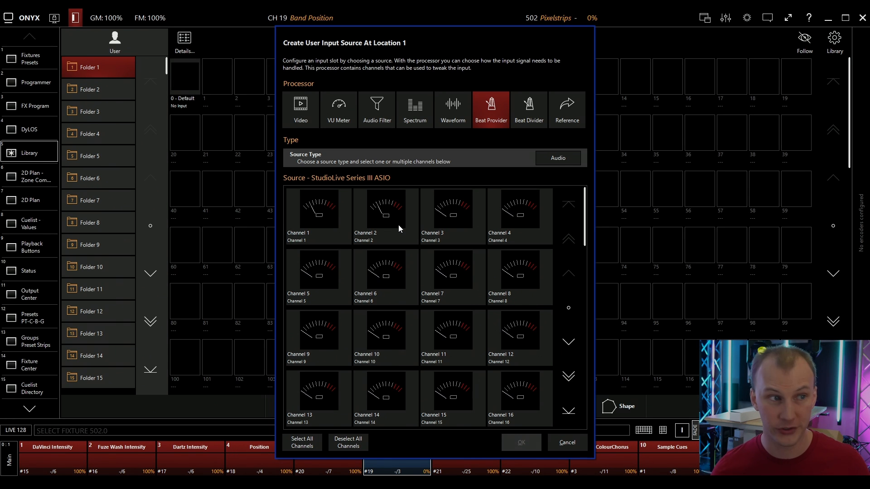
# Create the Beat Provider input source at location 1 from audio Channel 1.
pyautogui.click(338, 226)
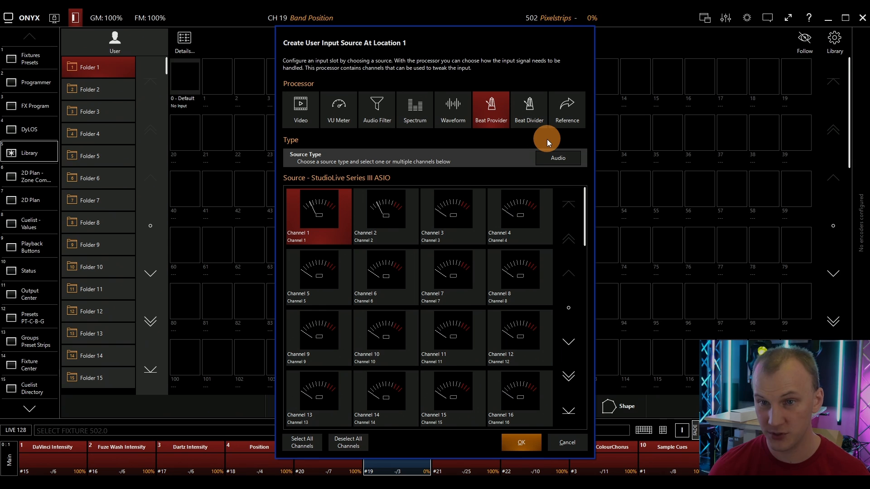
pyautogui.click(512, 442)
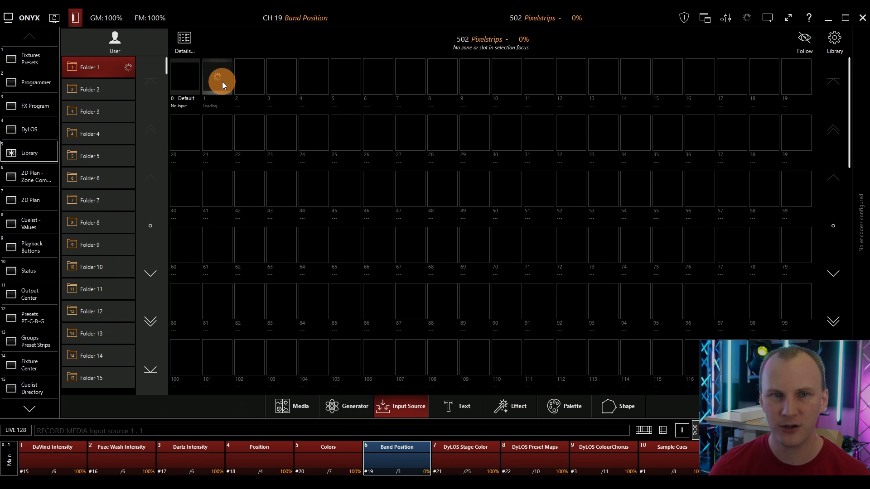
# Create a Beat Divider input source at location 2 that uses the beat audio input slot 1 as its source.
pyautogui.click(253, 83)
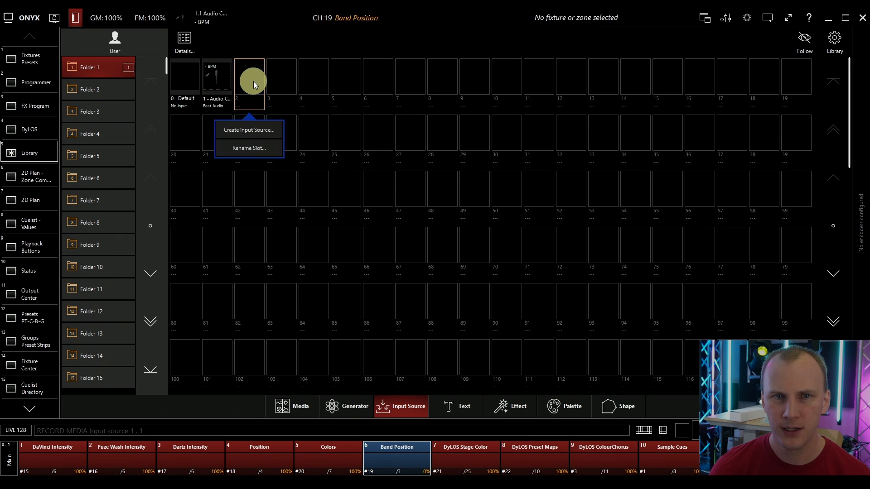
pyautogui.click(265, 130)
pyautogui.click(530, 109)
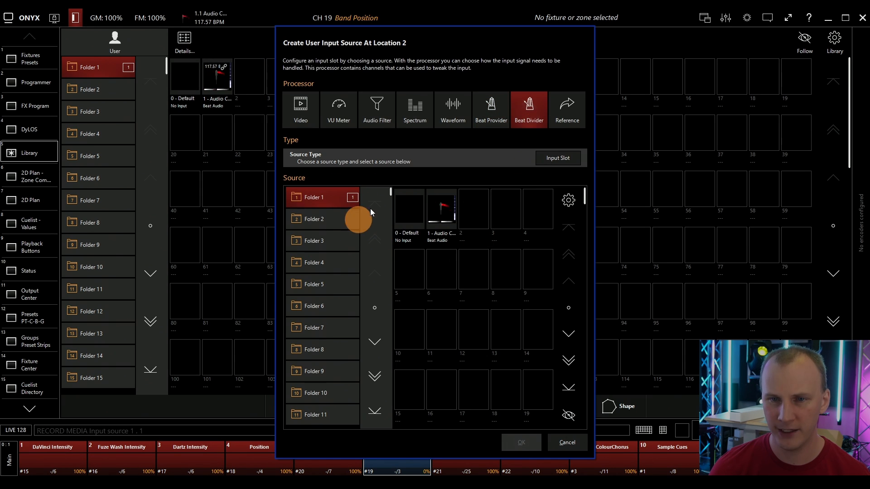
pyautogui.click(450, 205)
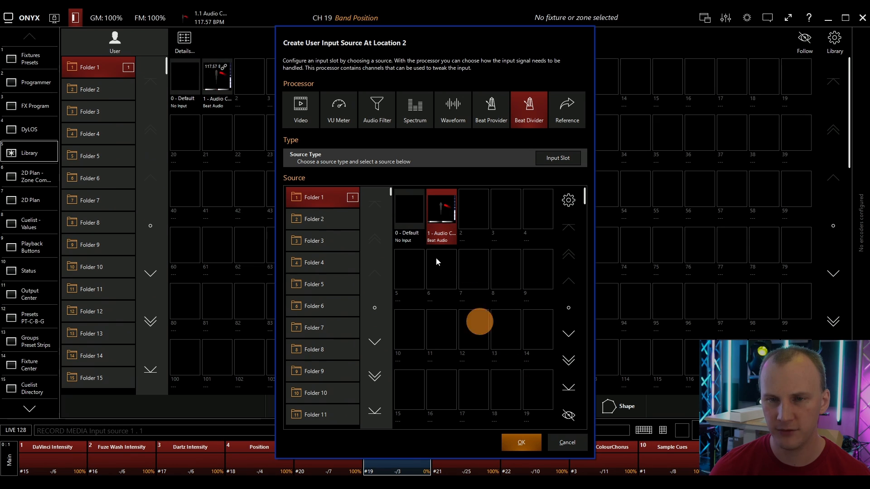
pyautogui.click(509, 444)
pyautogui.click(252, 86)
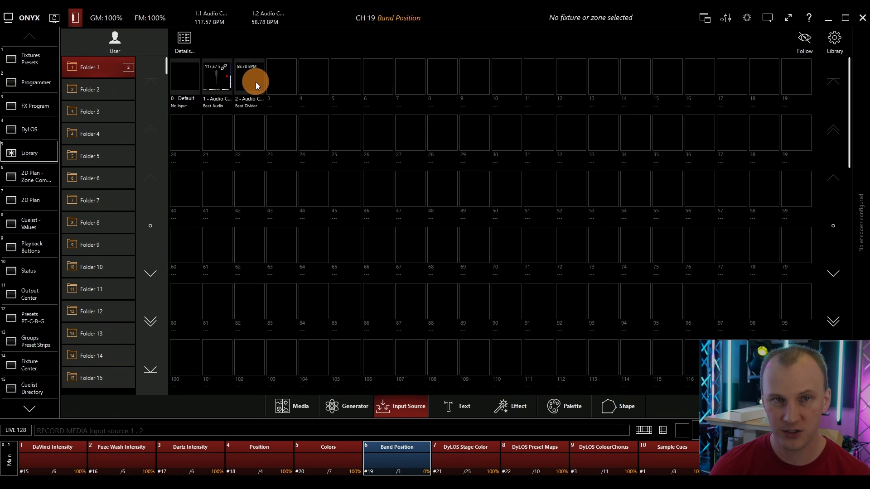
pyautogui.rightClick(256, 85)
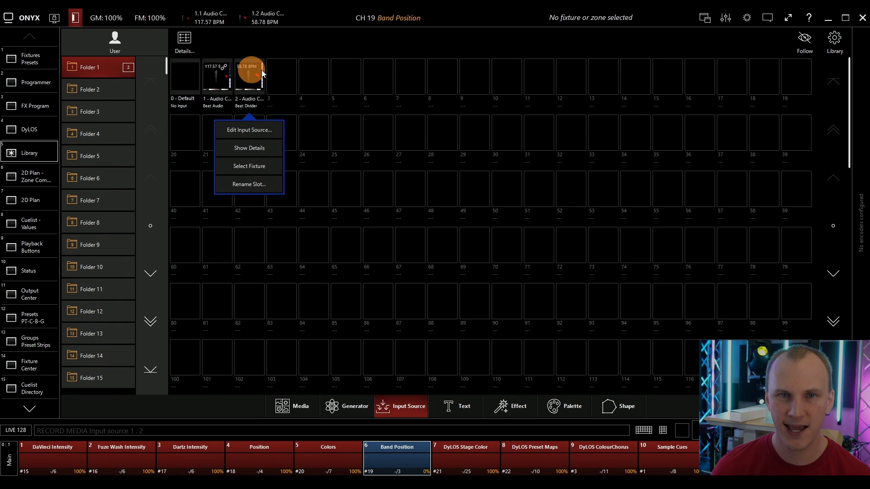
pyautogui.click(249, 131)
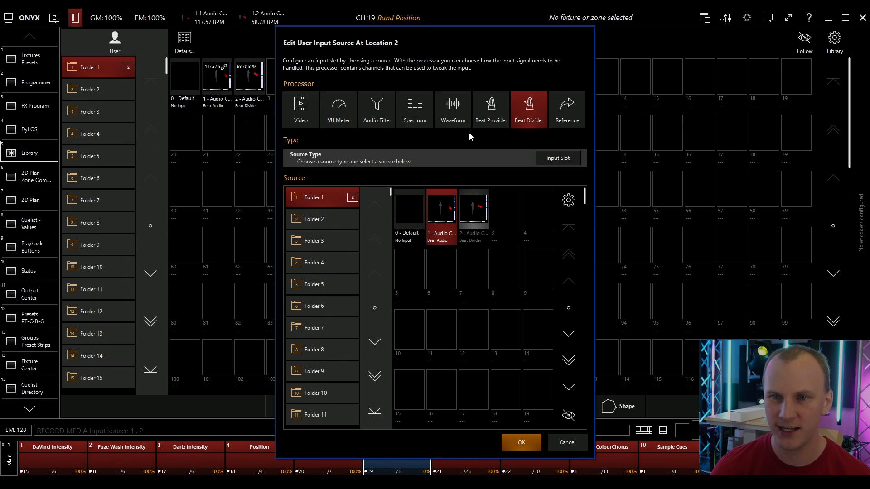
pyautogui.click(488, 212)
pyautogui.click(564, 442)
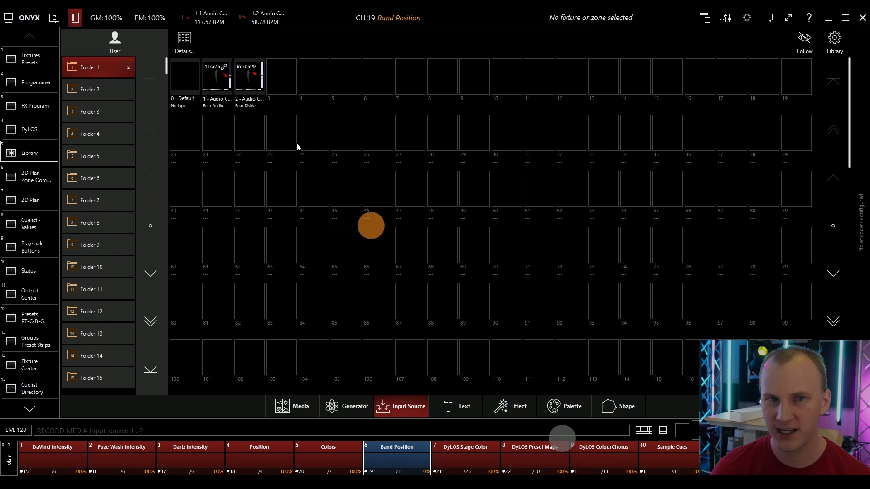
# In the details of the beat divider in slot 2, set the intensity output to 100% and the opacity to Full.
pyautogui.rightClick(252, 84)
pyautogui.click(244, 153)
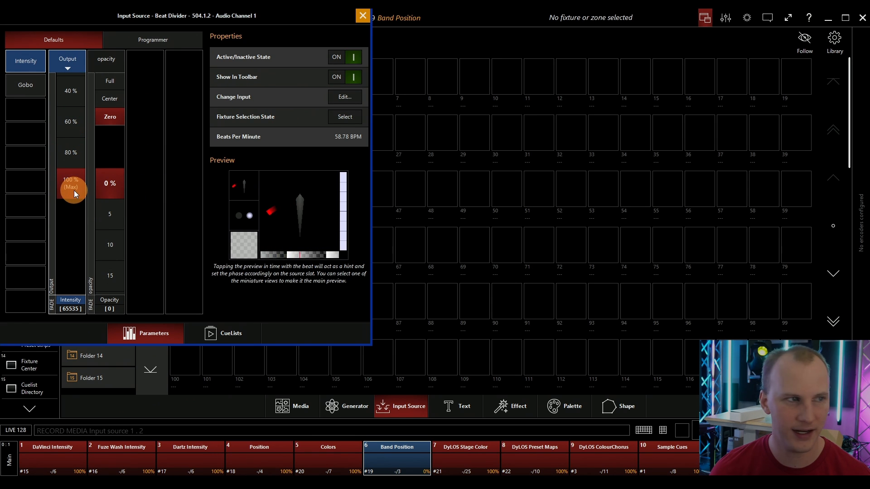
pyautogui.moveTo(74, 191); pyautogui.dragTo(66, 183)
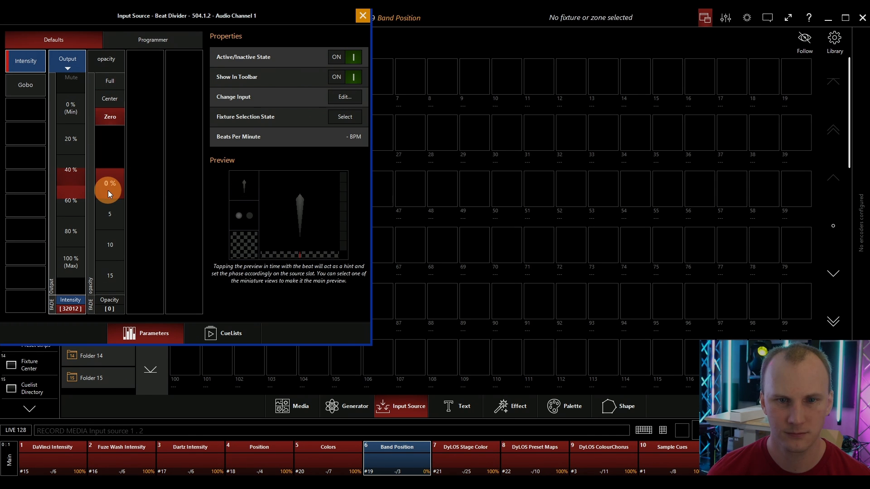
pyautogui.moveTo(108, 191); pyautogui.dragTo(106, 184)
pyautogui.click(109, 99)
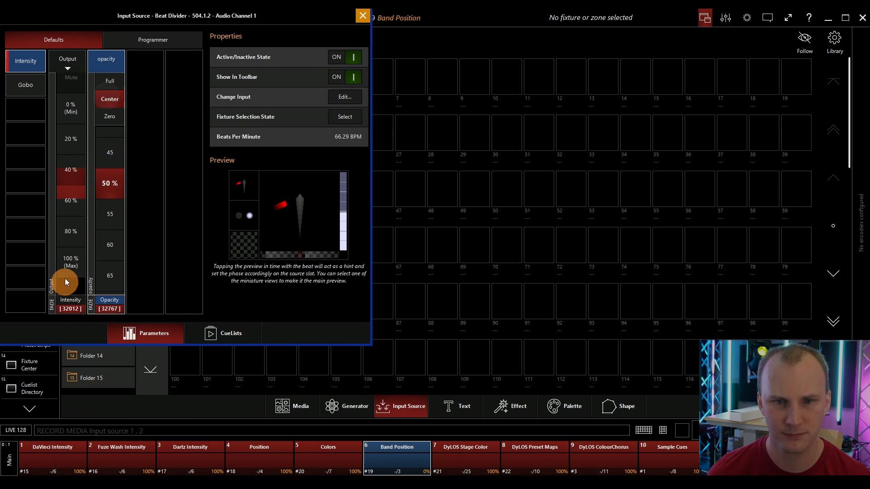
pyautogui.click(69, 266)
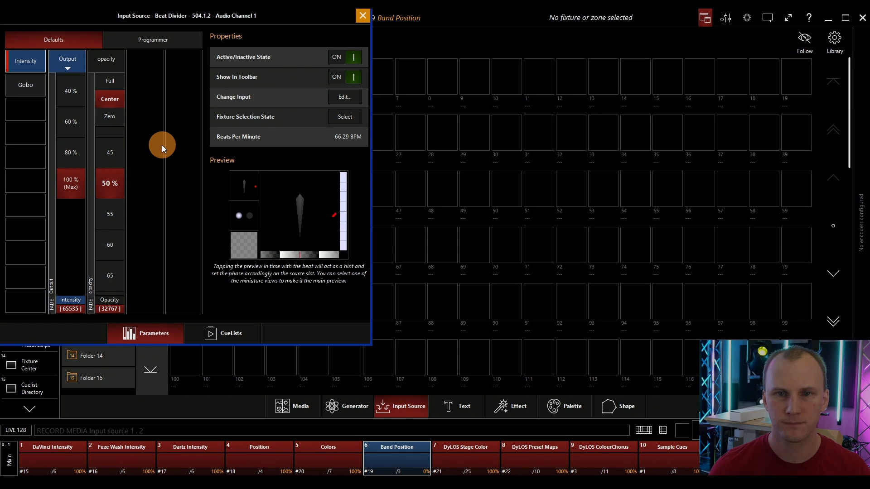
pyautogui.click(103, 81)
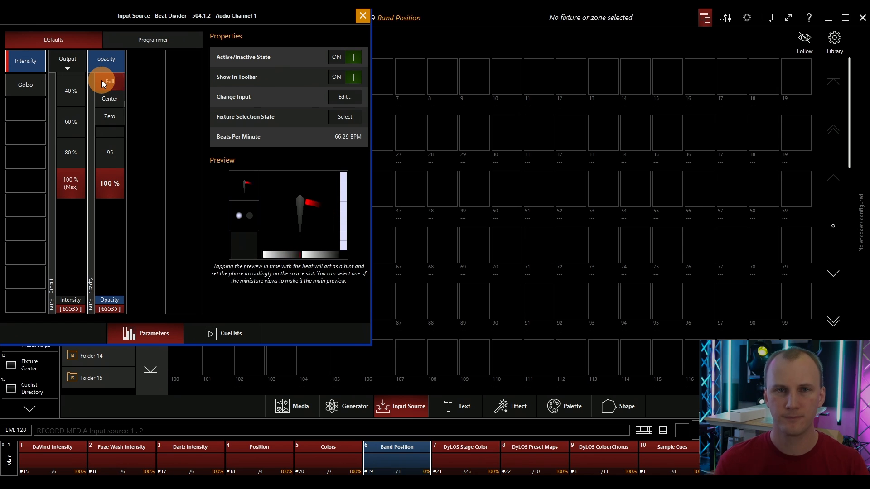
pyautogui.click(107, 63)
# Check the beat divider's cuelists, toggle its fixture selection on and off, and close its details.
pyautogui.click(213, 330)
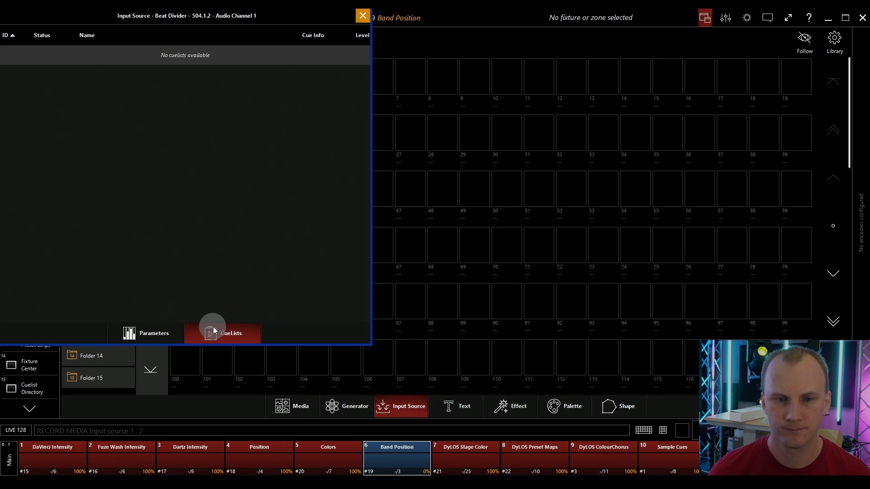
pyautogui.click(172, 335)
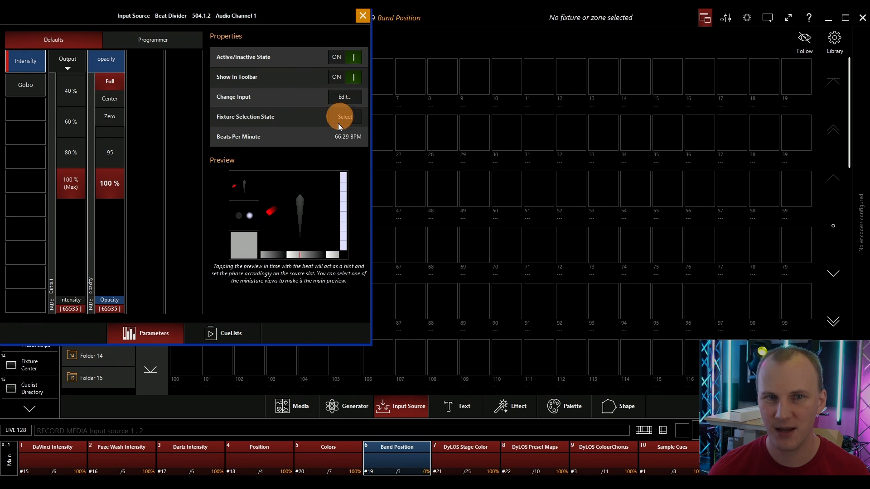
pyautogui.click(338, 118)
pyautogui.click(342, 119)
pyautogui.click(363, 16)
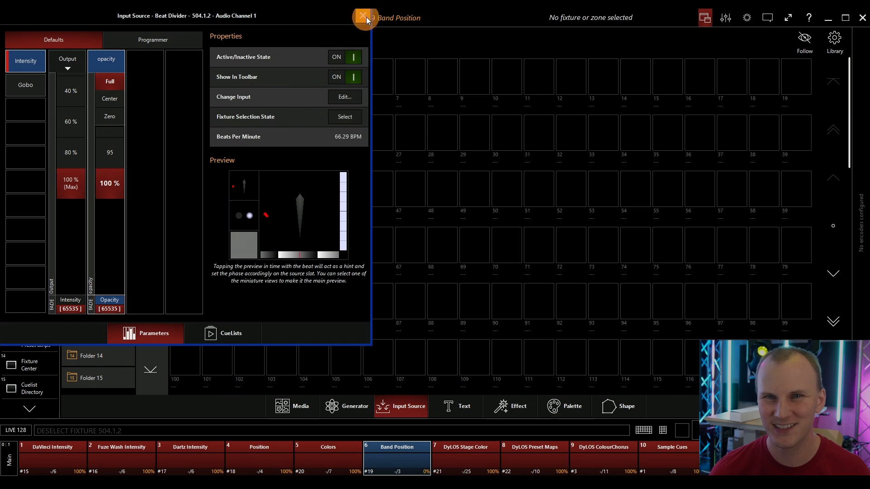
pyautogui.click(286, 96)
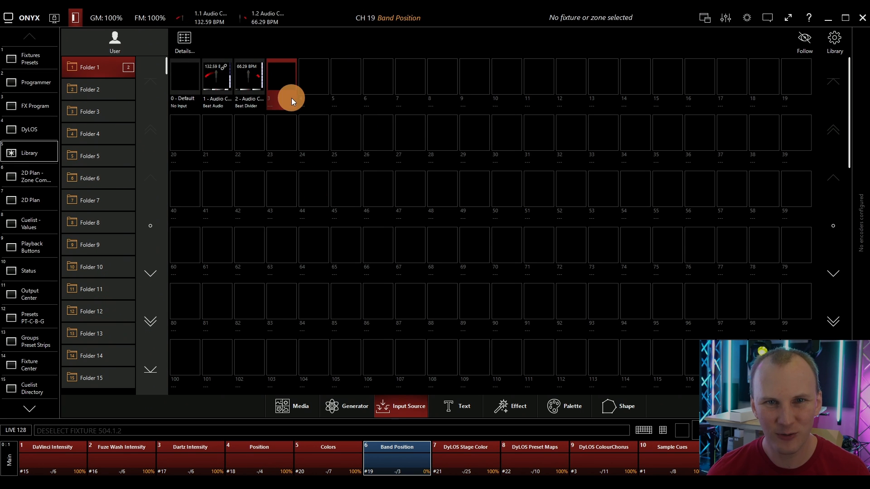
# In the slot 2 beat divider's Gobo parameters, set the beat multiplier to 1 and the beat divisor to 4.
pyautogui.rightClick(244, 84)
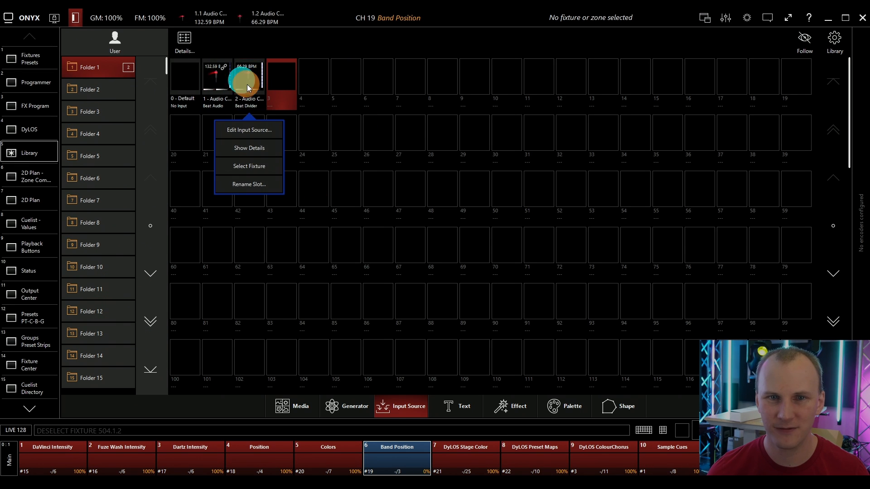
pyautogui.click(246, 149)
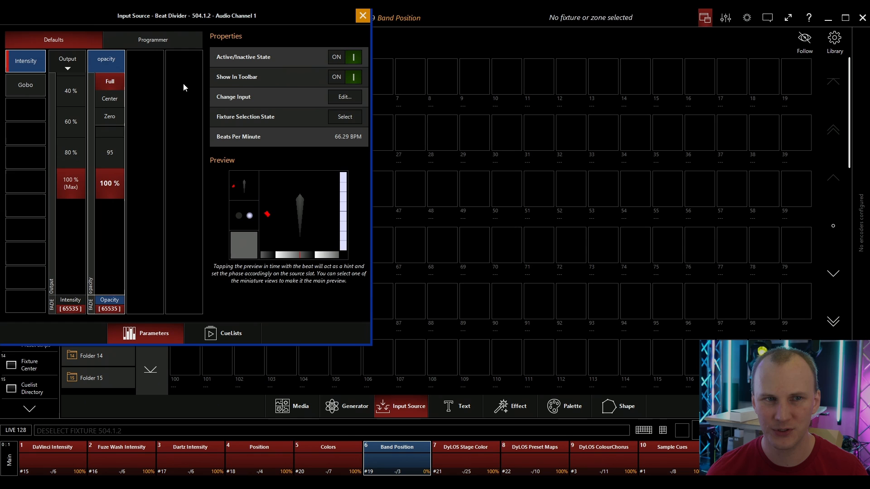
pyautogui.click(19, 86)
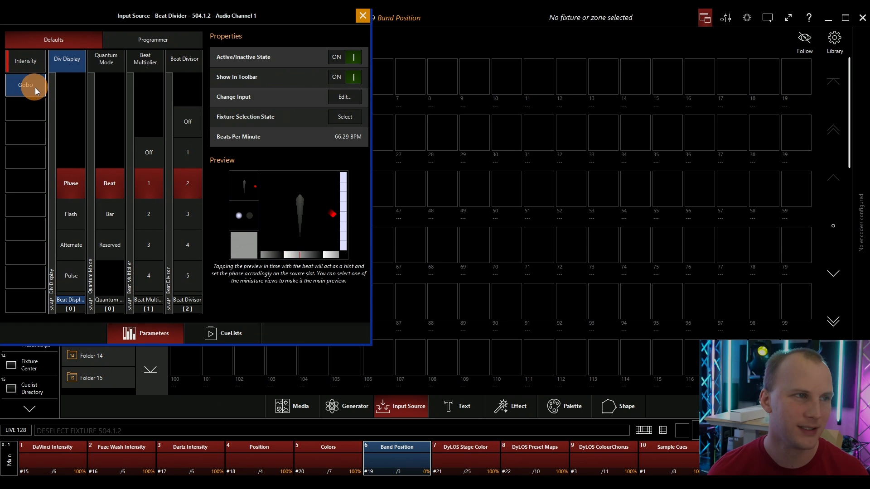
pyautogui.click(154, 205)
pyautogui.click(149, 158)
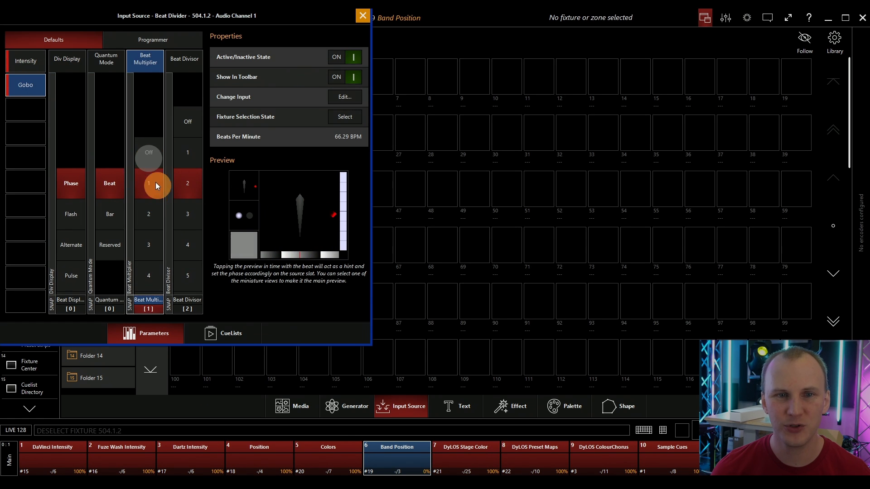
pyautogui.click(181, 207)
pyautogui.click(181, 207)
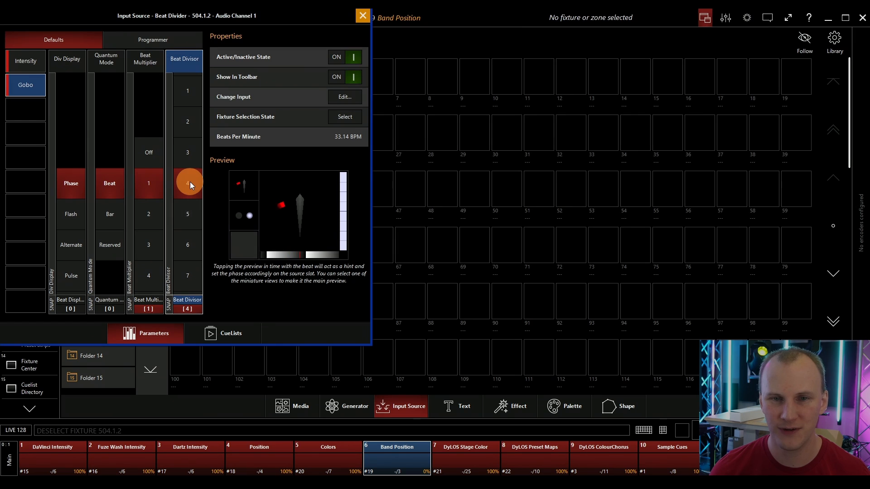
# Return the beat divisor to 2 and close the beat divider's details.
pyautogui.click(189, 166)
pyautogui.click(188, 165)
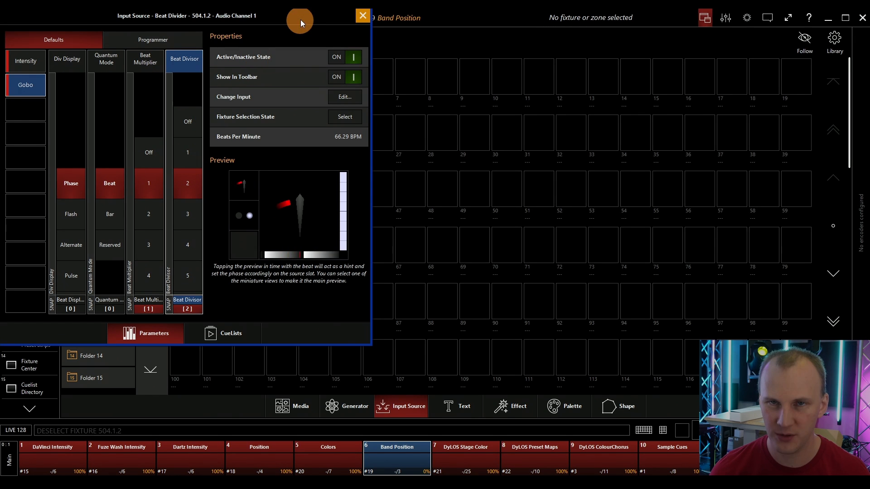
pyautogui.click(363, 15)
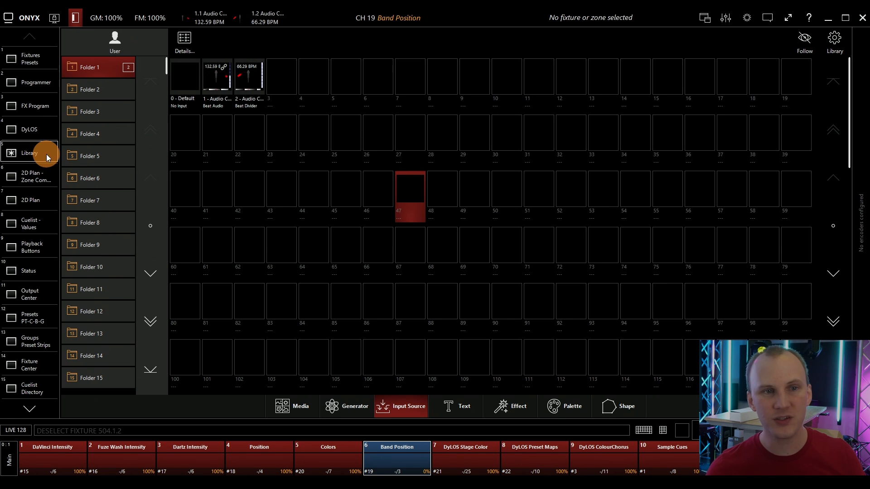
# In DyLOS, assign media 001 from the Red factory folder to the Pixelstrips zone (502).
pyautogui.click(30, 129)
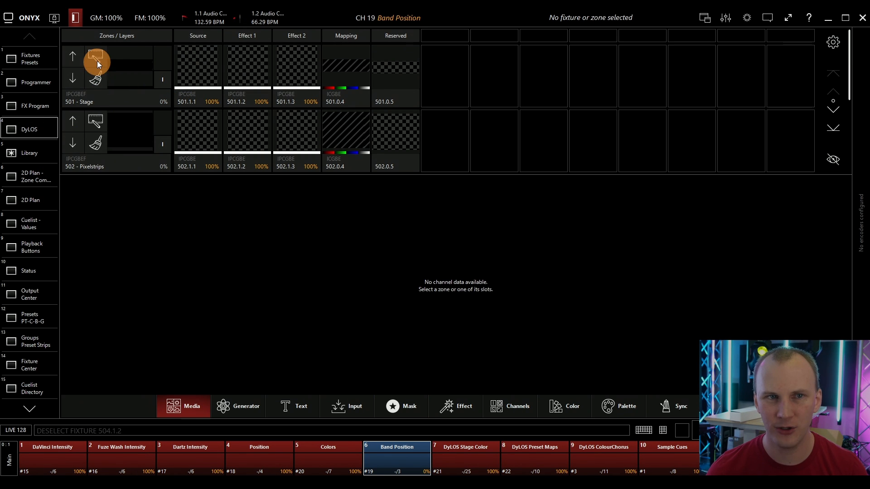
pyautogui.click(98, 123)
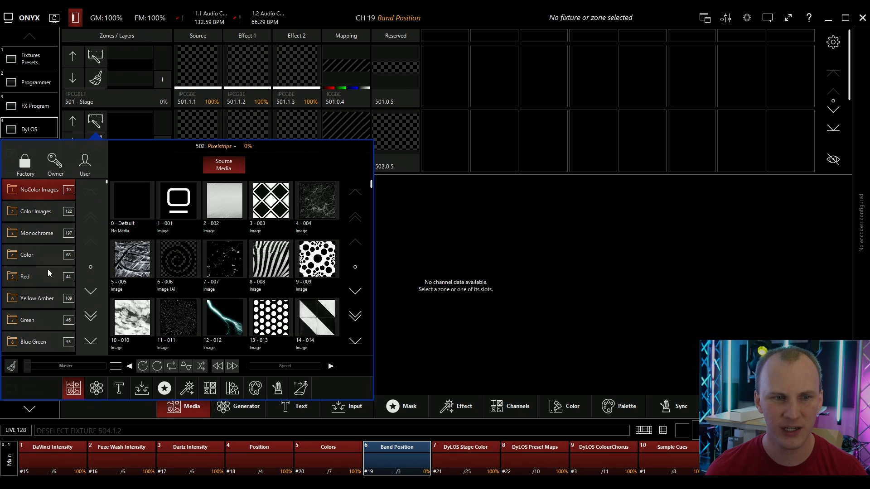
pyautogui.click(47, 272)
pyautogui.click(176, 198)
pyautogui.click(523, 292)
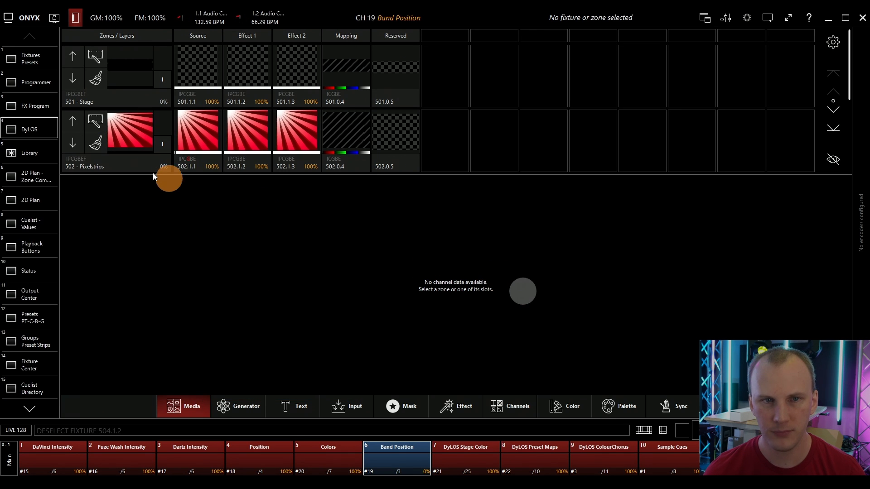
# Sync the Pixelstrips layer 1 source slot to the slot 2 beat divider after trying the slot 1 beat audio input.
pyautogui.click(196, 164)
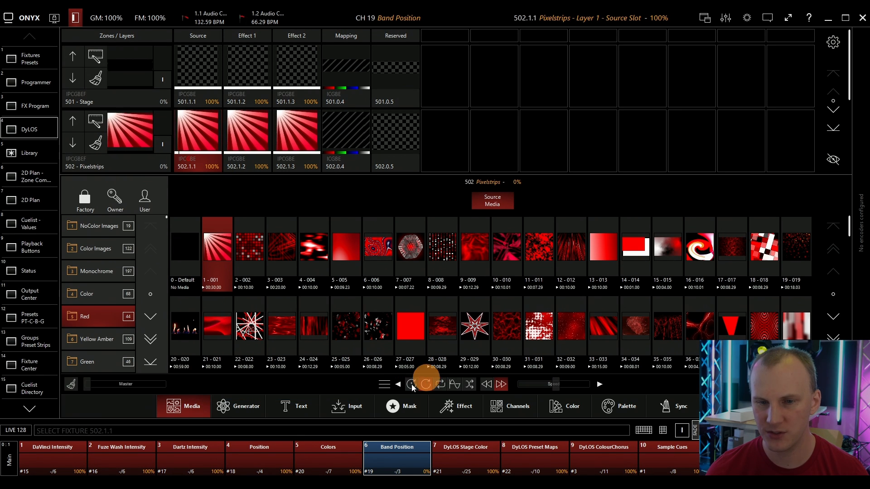
pyautogui.click(664, 419)
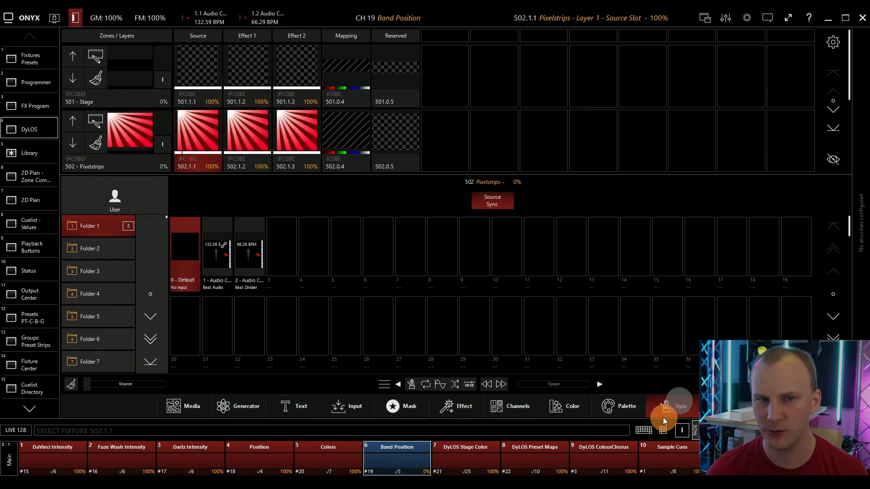
pyautogui.click(215, 248)
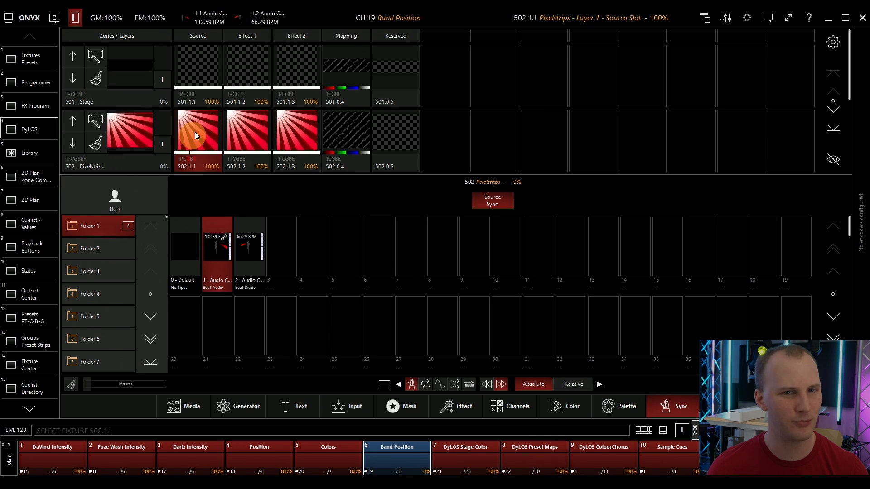
pyautogui.click(240, 247)
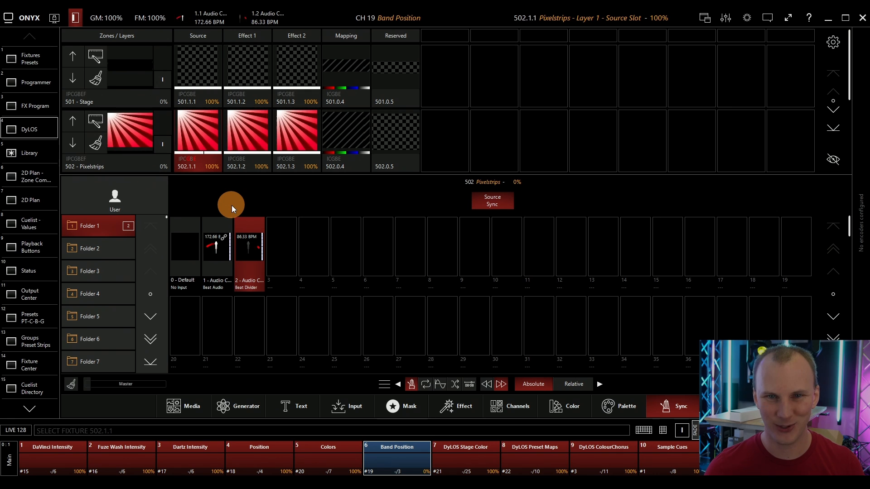
# Set the Band Position cuelist's beat/sound trigger to input 1.1 in its chase options and close the options.
pyautogui.rightClick(413, 458)
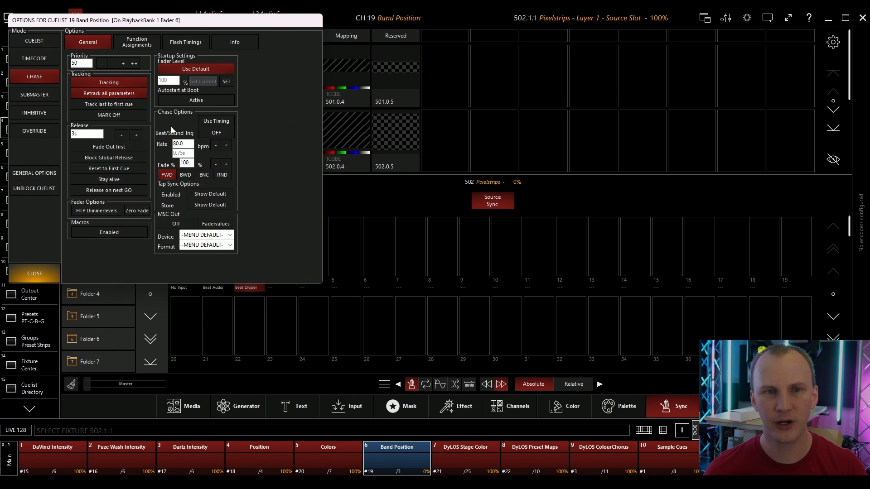
pyautogui.click(213, 132)
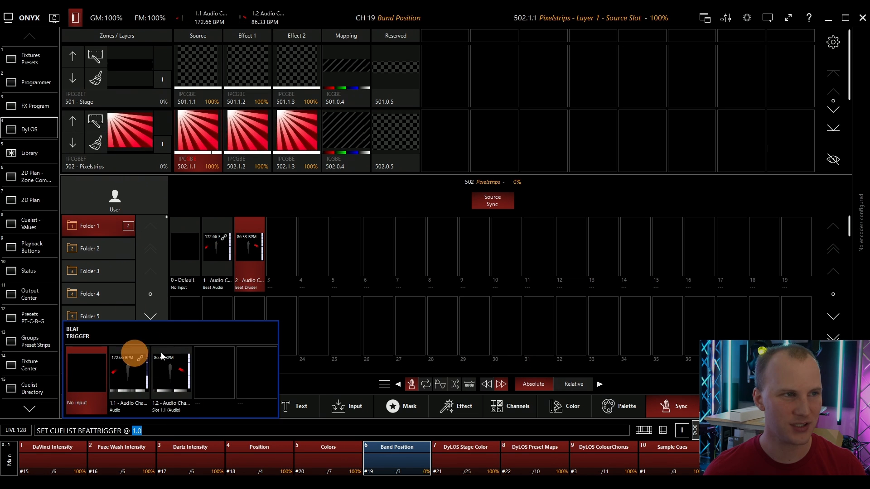
pyautogui.click(148, 360)
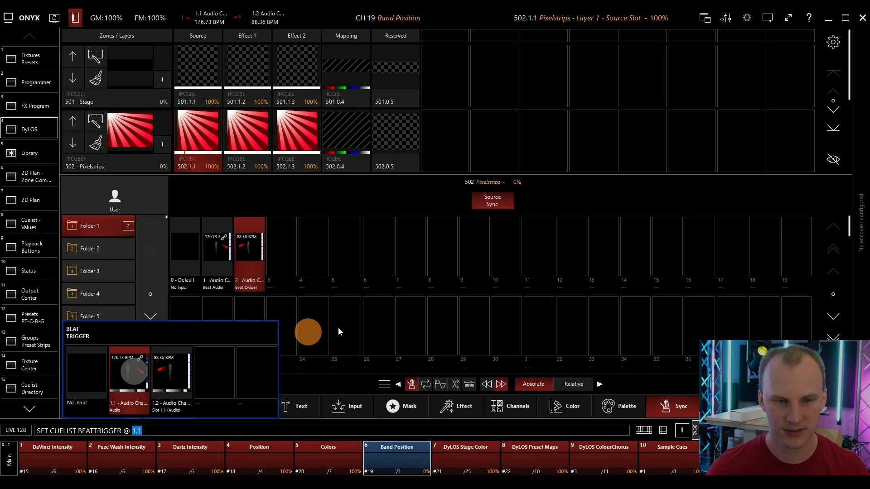
pyautogui.press('Return')
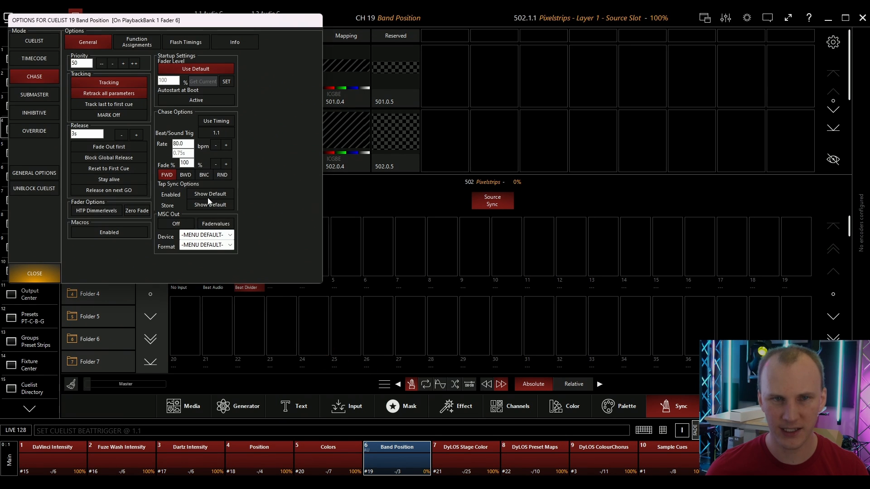
pyautogui.click(42, 270)
# Start playback of the Band Position cuelist from its playback controls.
pyautogui.click(368, 457)
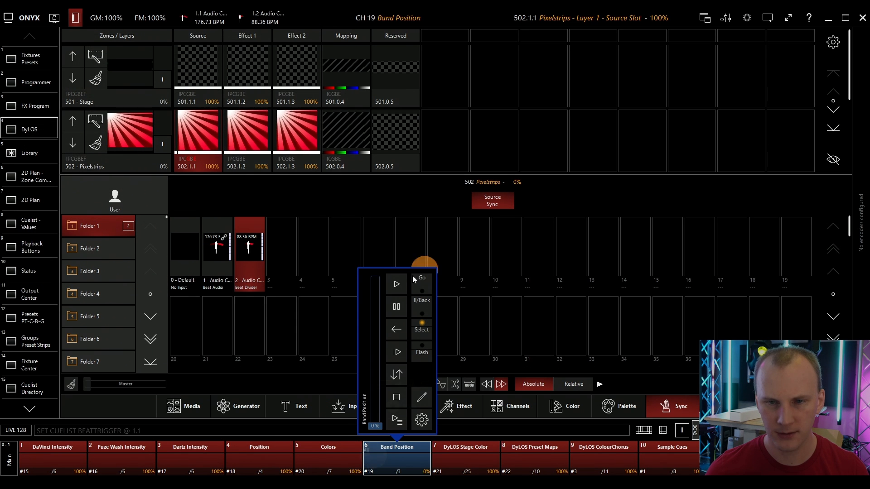
pyautogui.click(396, 285)
pyautogui.click(327, 387)
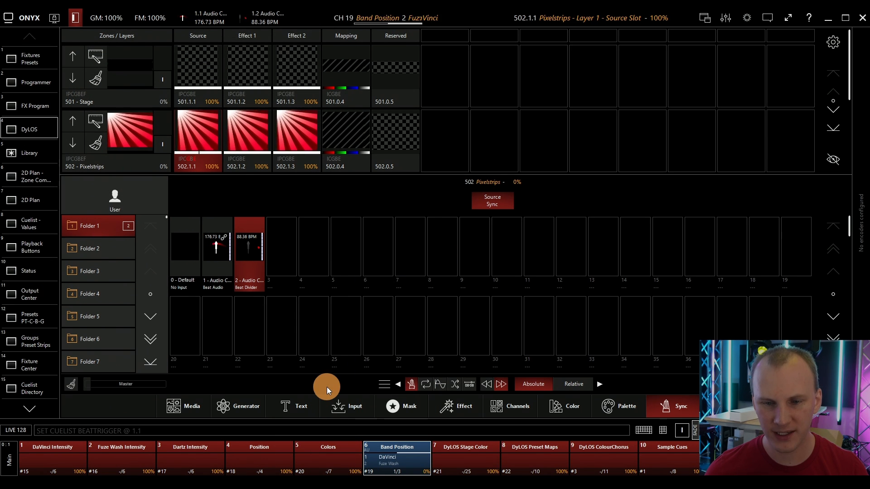